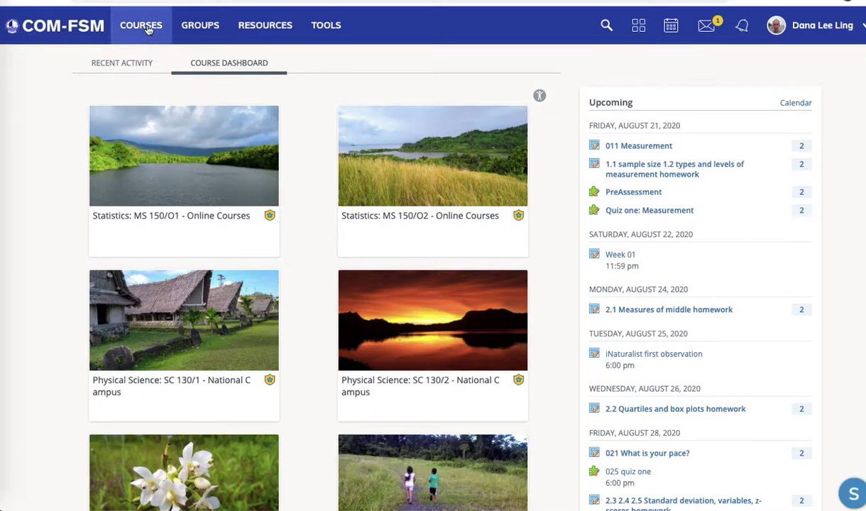
- Show the Archived tab of My Courses listing past-semester courses
left_click(149, 29)
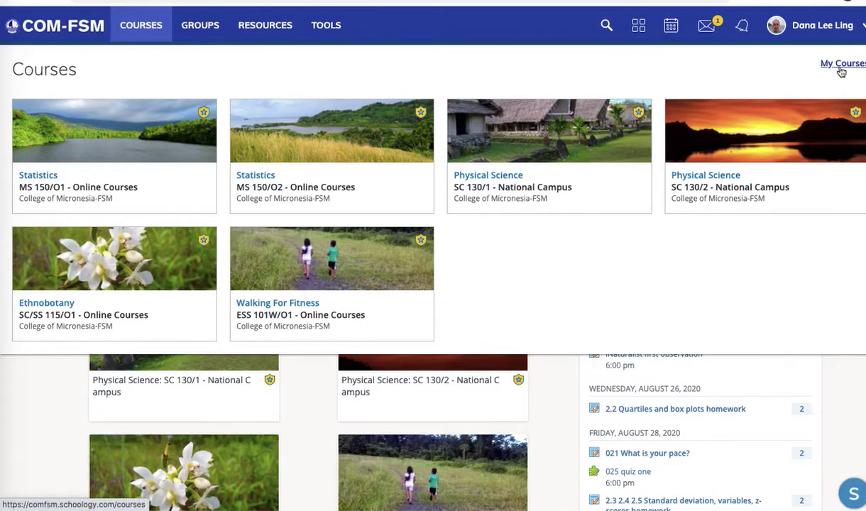
left_click(842, 68)
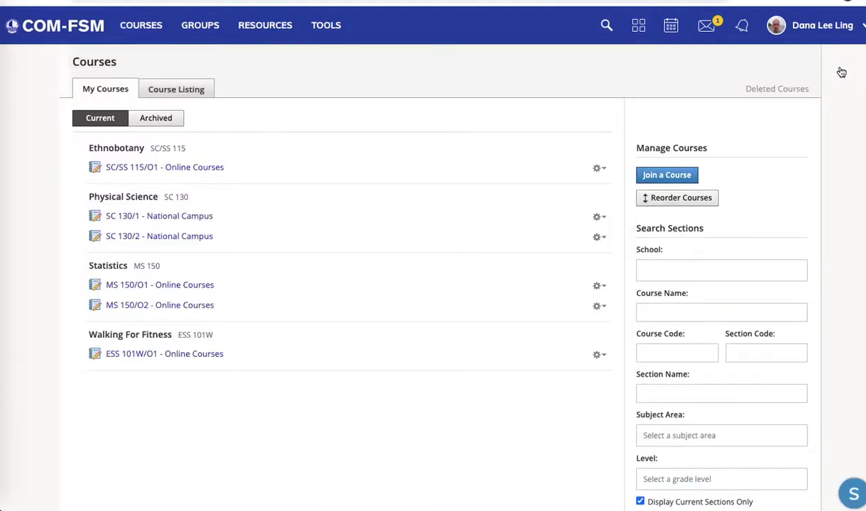
left_click(164, 122)
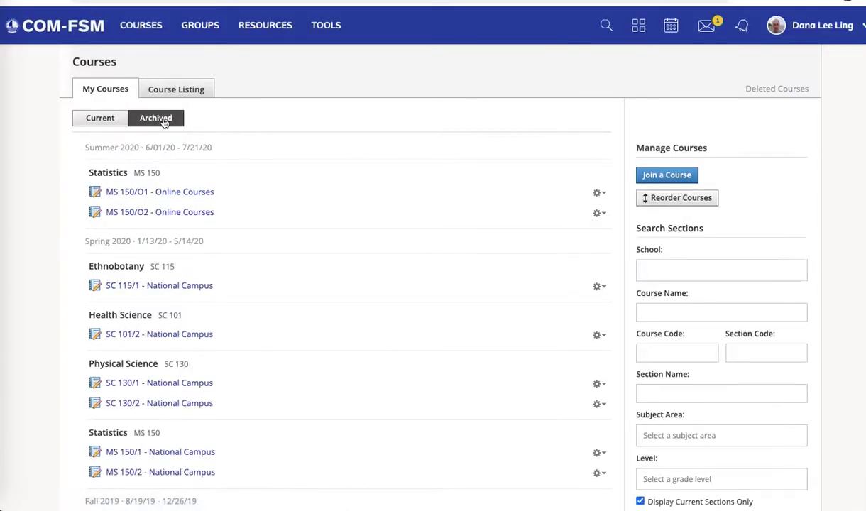
- Scroll the archived list and open the Spring 2020 SC 130/1 course
scroll(297, 306, "down", 1)
scroll(296, 306, "down", 2)
scroll(297, 306, "down", 2)
scroll(297, 307, "down", 3)
scroll(297, 307, "down", 3)
scroll(296, 306, "down", 5)
scroll(297, 306, "down", 5)
scroll(296, 306, "down", 5)
scroll(297, 306, "down", 5)
scroll(297, 306, "down", 2)
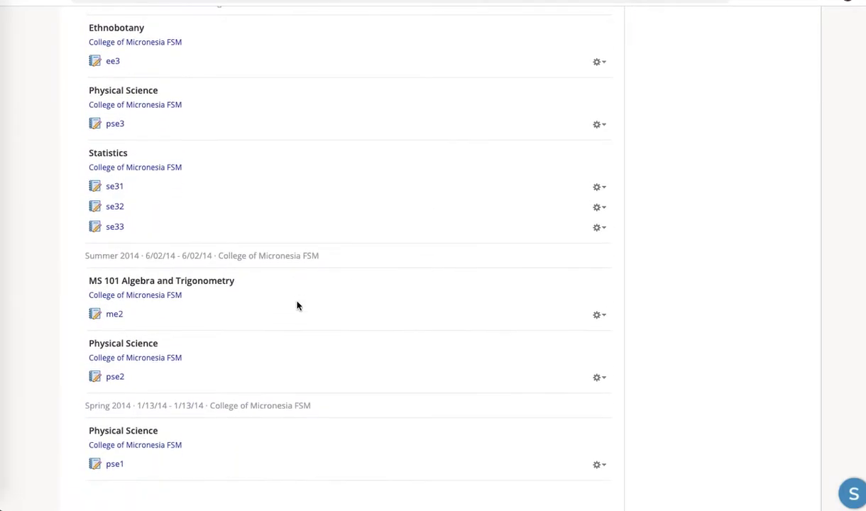
scroll(297, 306, "up", 1)
scroll(296, 306, "up", 5)
scroll(297, 306, "up", 5)
scroll(297, 306, "up", 2)
scroll(297, 306, "up", 5)
scroll(297, 306, "up", 3)
scroll(297, 306, "up", 3)
scroll(296, 306, "up", 3)
scroll(297, 306, "up", 3)
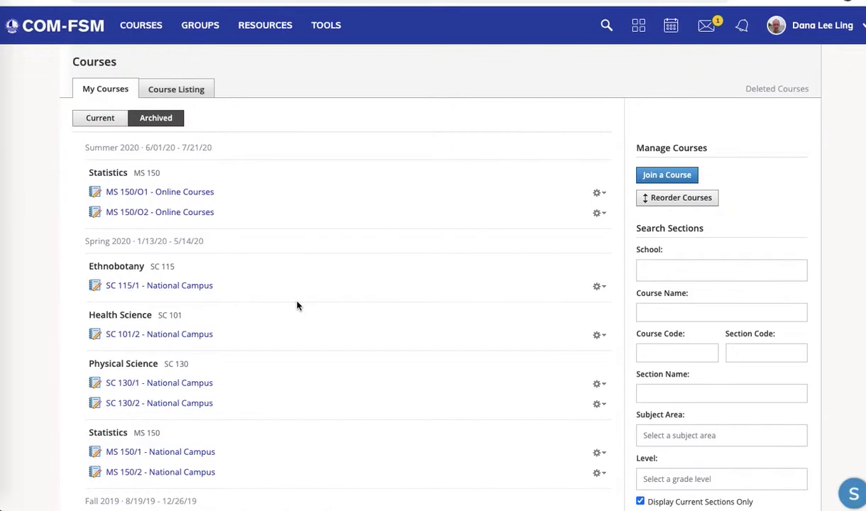
scroll(297, 306, "down", 1)
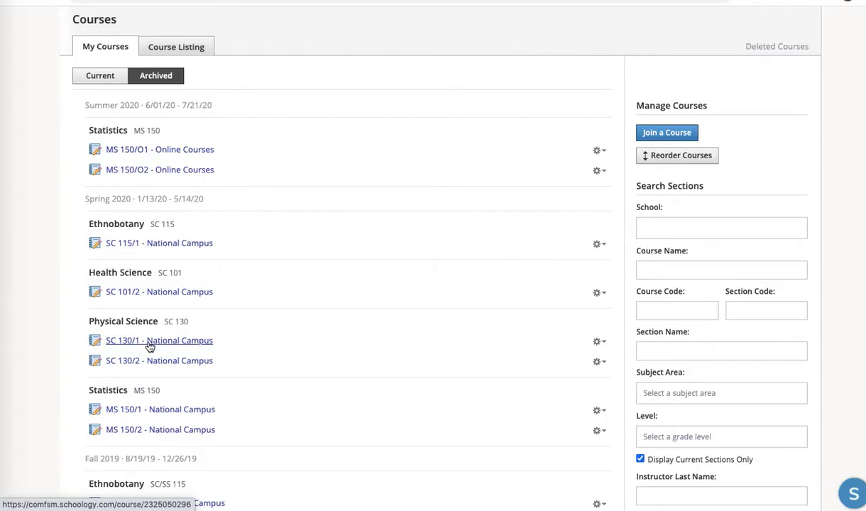
left_click(150, 346)
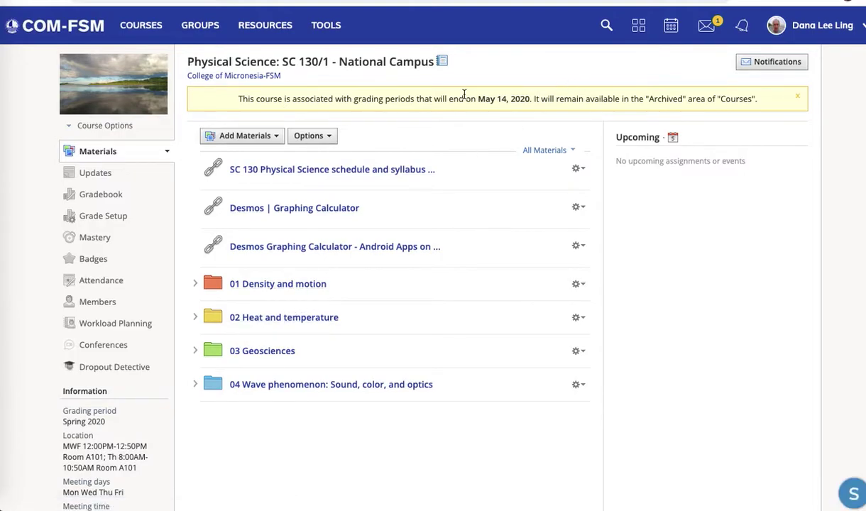
- Open the 01 Density and motion folder and show Laboratory four's gear actions
left_click(290, 293)
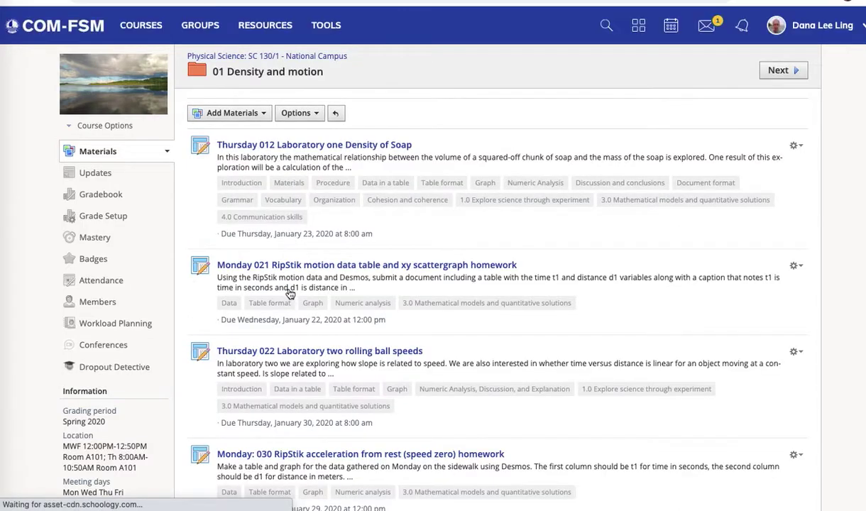
scroll(290, 292, "down", 2)
scroll(289, 291, "down", 1)
scroll(289, 291, "down", 3)
scroll(289, 290, "down", 2)
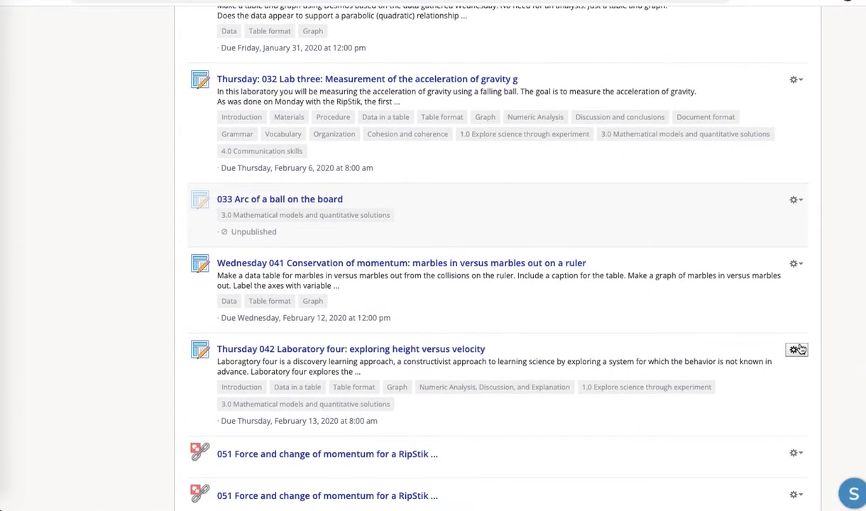
left_click(795, 350)
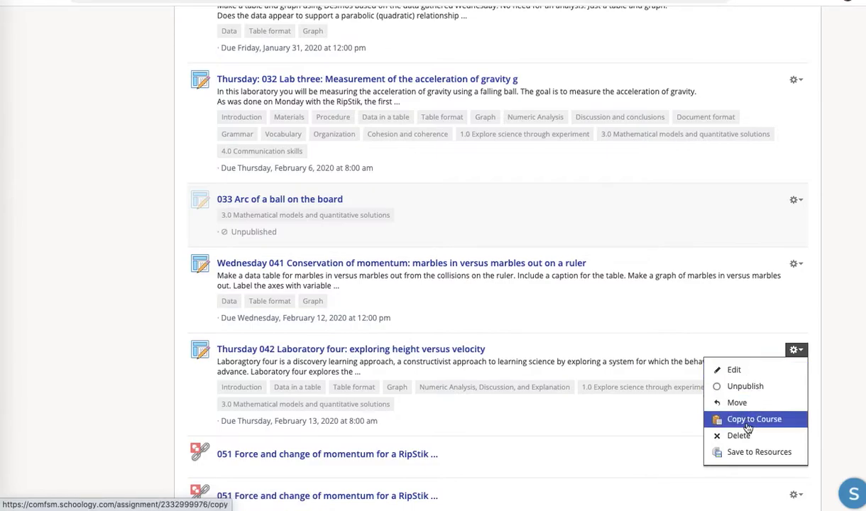
- Copy Laboratory four to Physical Science SC 130/1, into the Unit 02: Motion folder
left_click(748, 420)
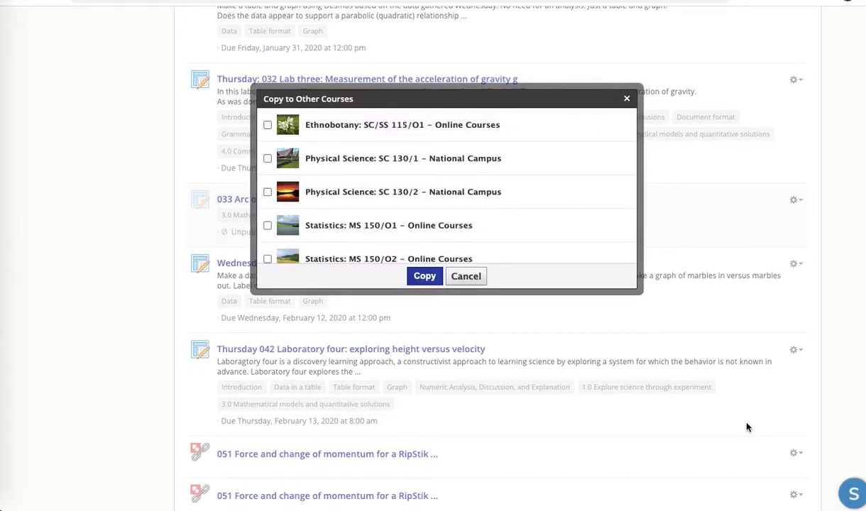
left_click(268, 159)
left_click(398, 183)
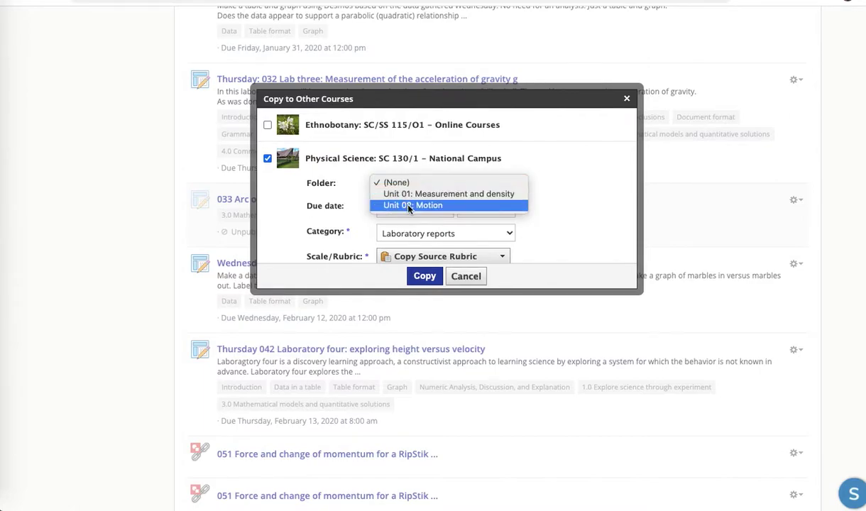
left_click(409, 205)
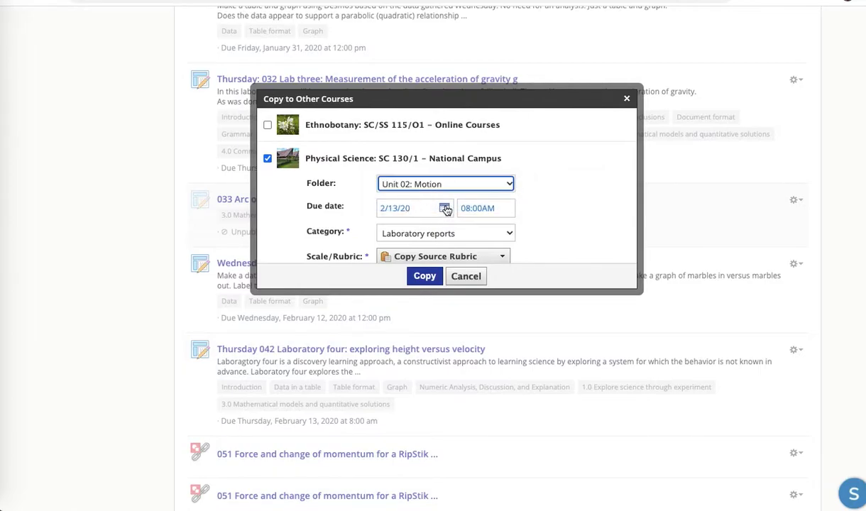
- Set the copy's due date to 9/17/20 at 6:00 PM and confirm the copy
left_click(445, 208)
left_click(538, 236)
left_click(538, 236)
left_click(537, 237)
left_click(537, 237)
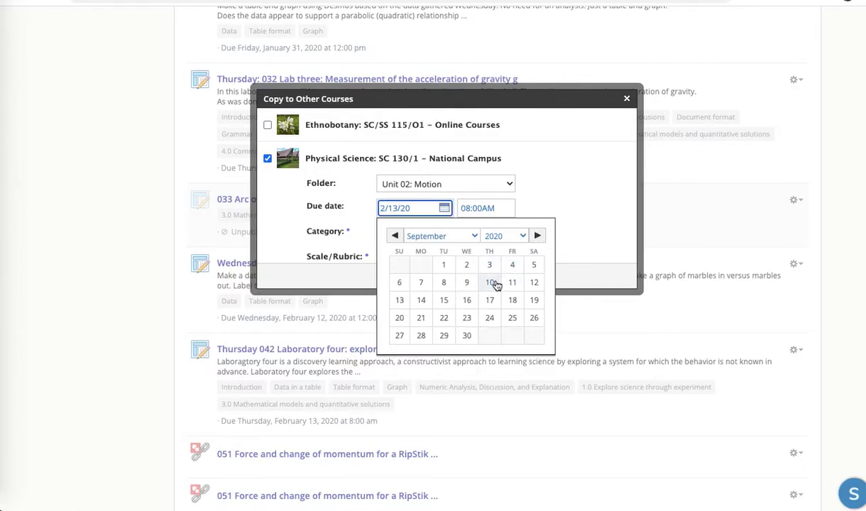
left_click(490, 300)
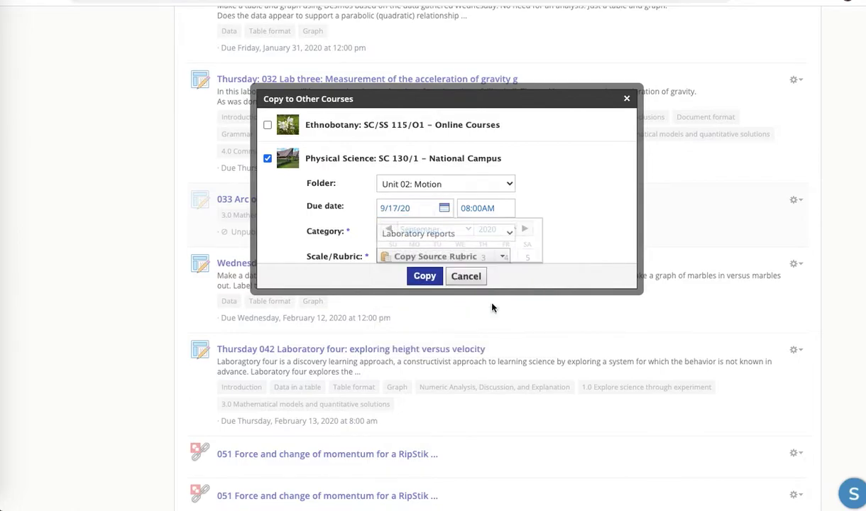
left_click(467, 210)
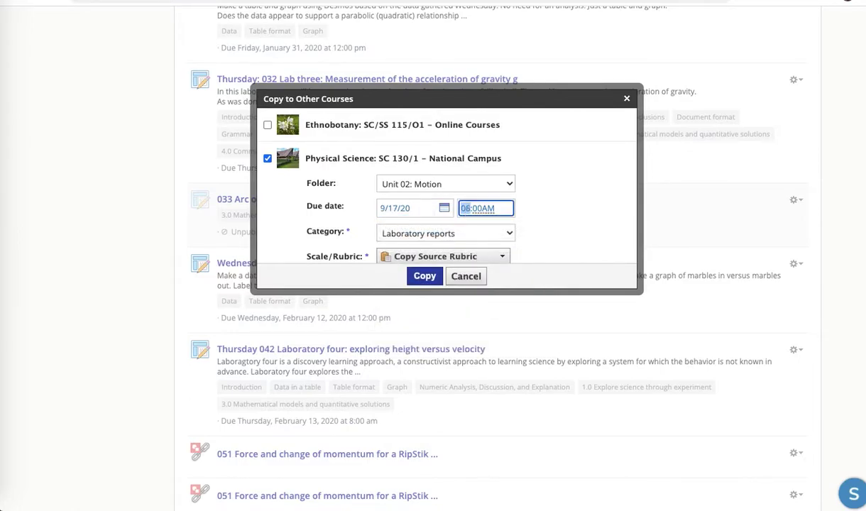
type("6:00")
left_click(561, 233)
scroll(561, 232, "down", 2)
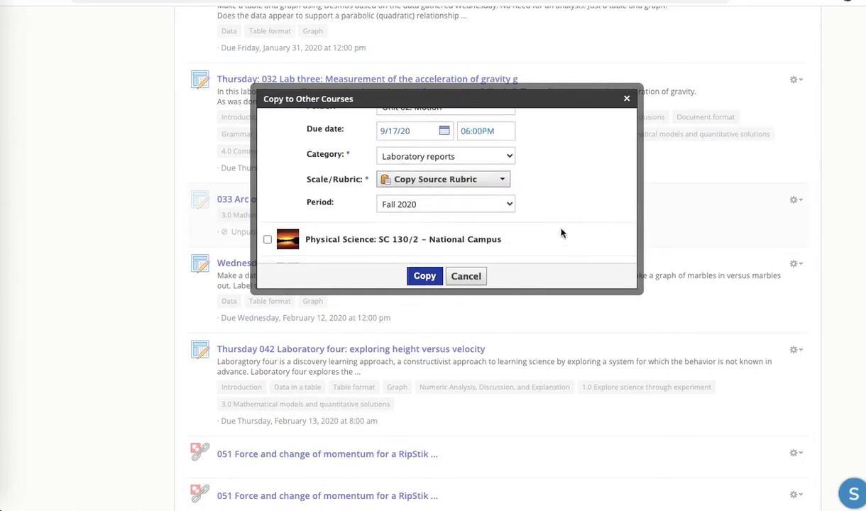
scroll(561, 232, "up", 1)
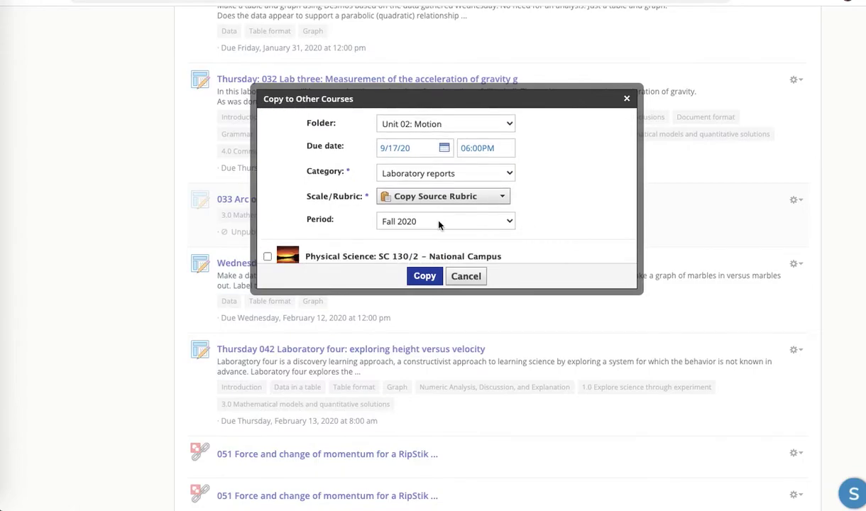
left_click(424, 275)
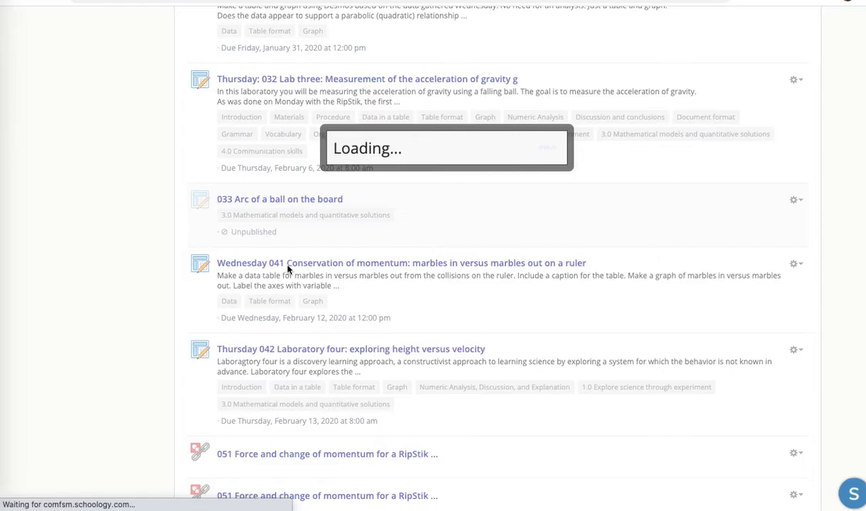
- Open Fall 2020 SC 130/1's Unit 02: Motion folder and edit the copied Laboratory four
scroll(289, 268, "up", 3)
scroll(289, 268, "up", 5)
scroll(393, 313, "up", 5)
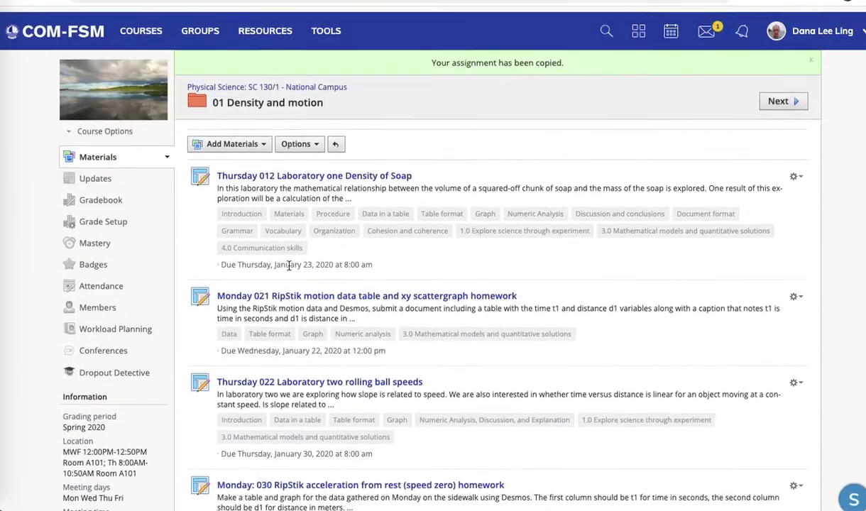
left_click(152, 27)
left_click(547, 163)
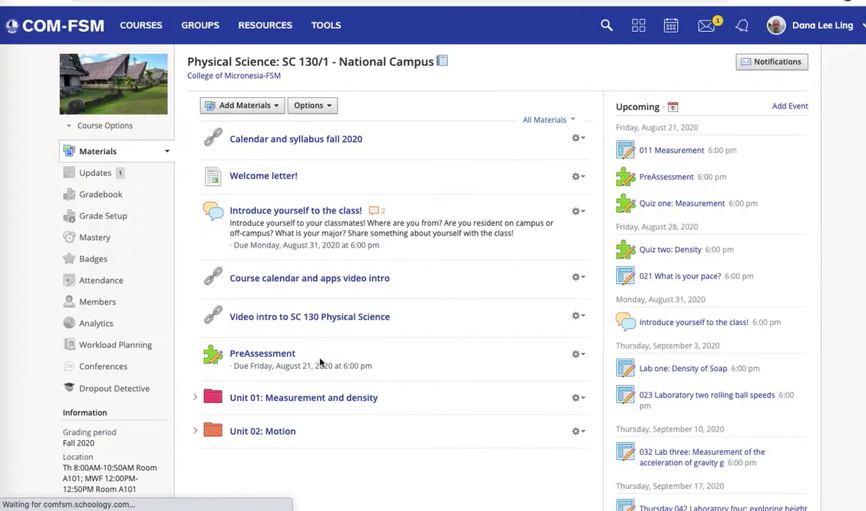
left_click(275, 432)
scroll(275, 437, "down", 3)
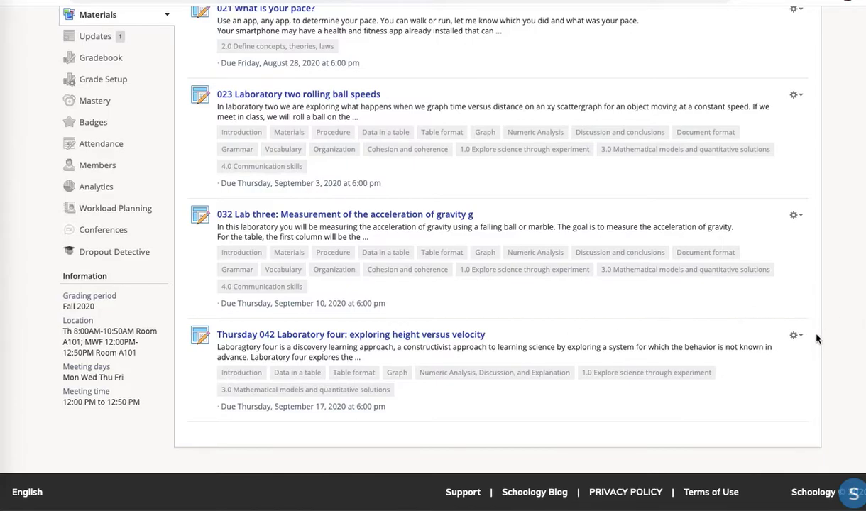
left_click(795, 335)
left_click(788, 353)
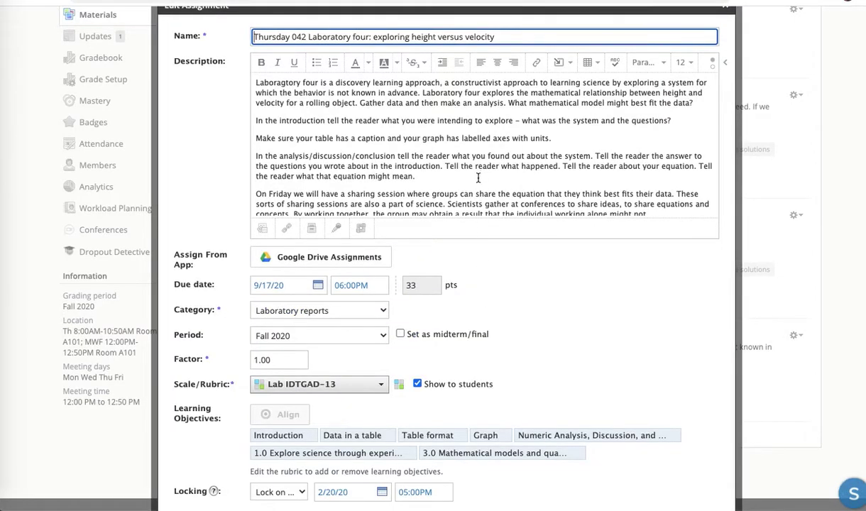
- Set Laboratory four's Locking option to Unlocked so it never locks
scroll(478, 178, "down", 1)
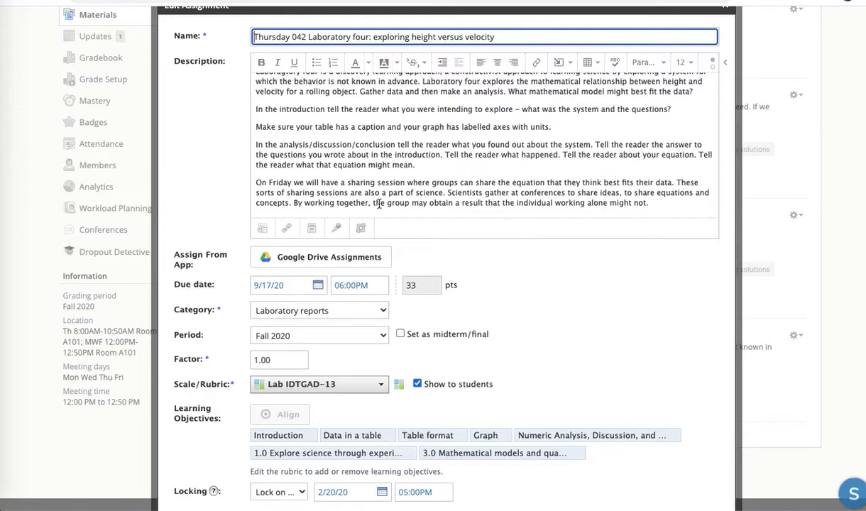
scroll(442, 319, "down", 1)
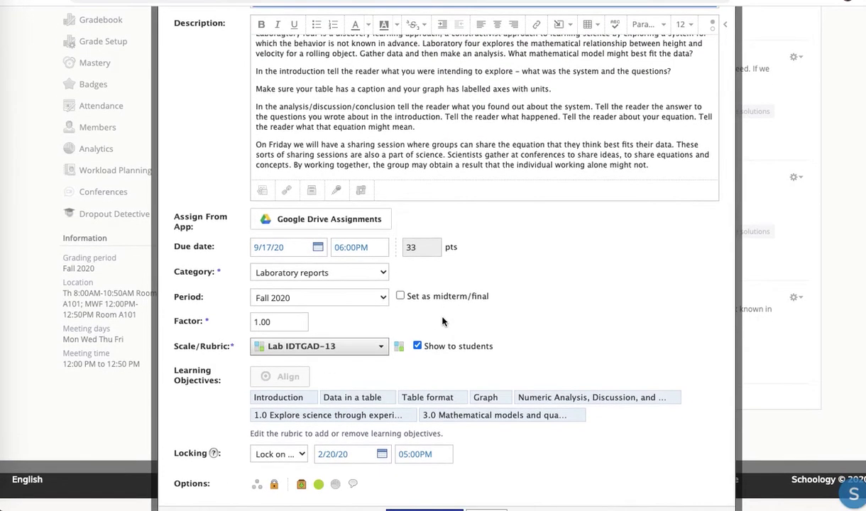
left_click(291, 452)
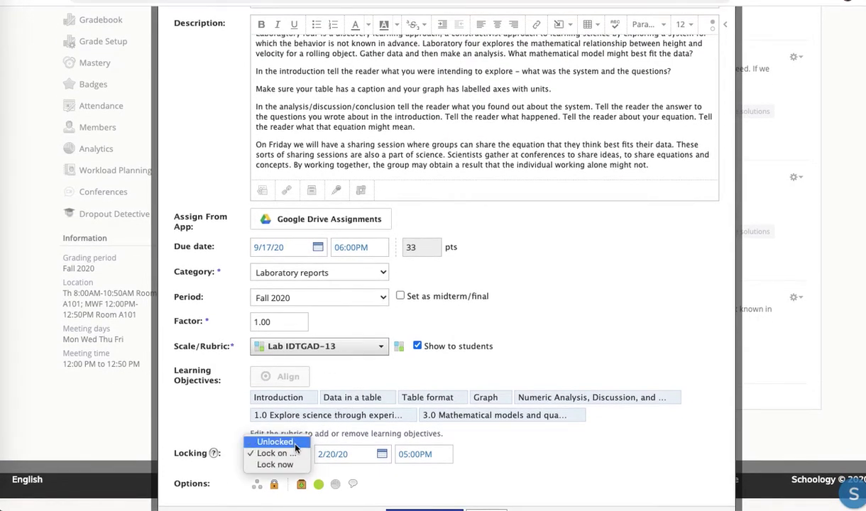
left_click(296, 443)
scroll(594, 263, "up", 1)
scroll(593, 263, "down", 1)
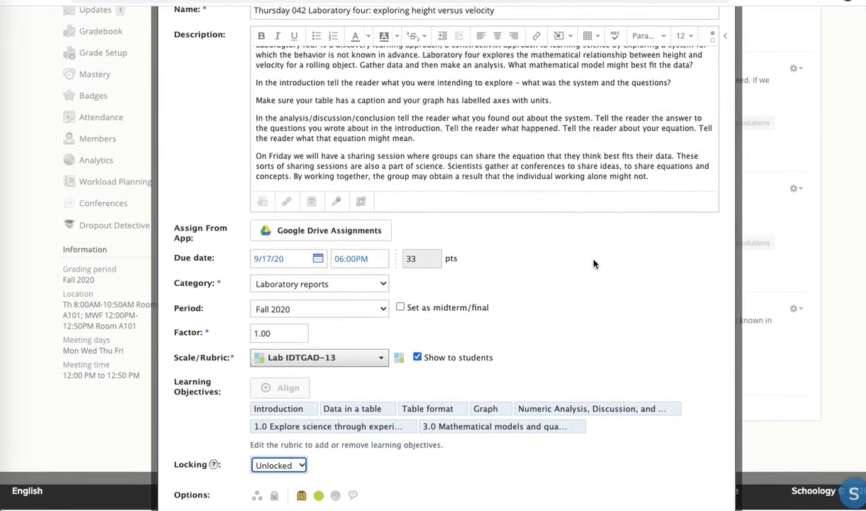
scroll(593, 263, "up", 3)
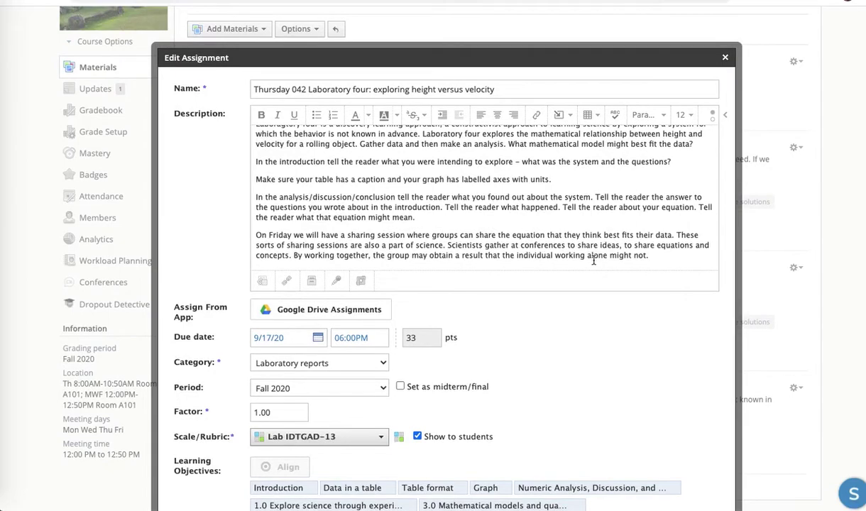
left_click(353, 312)
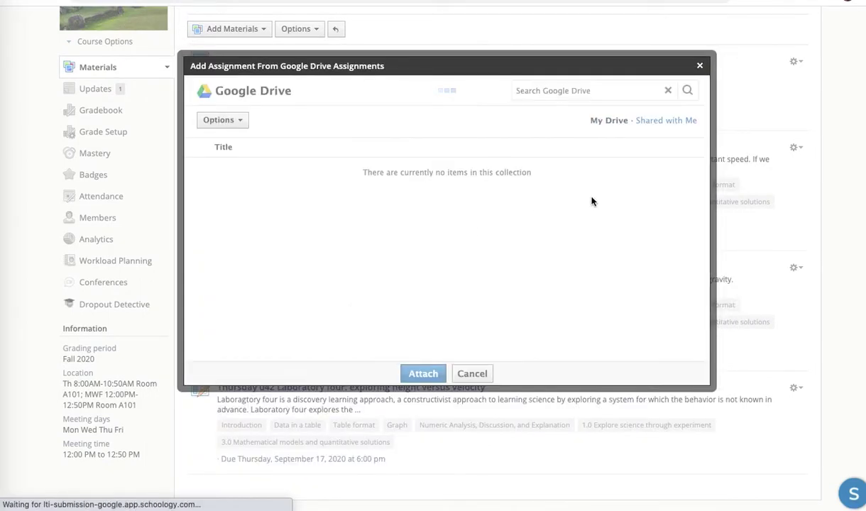
- Search Google Drive and attach 'Laboratory report headers only 134' as a per-student copy
left_click(618, 92)
type("Labo")
type("atory ")
type("reports headers only 134")
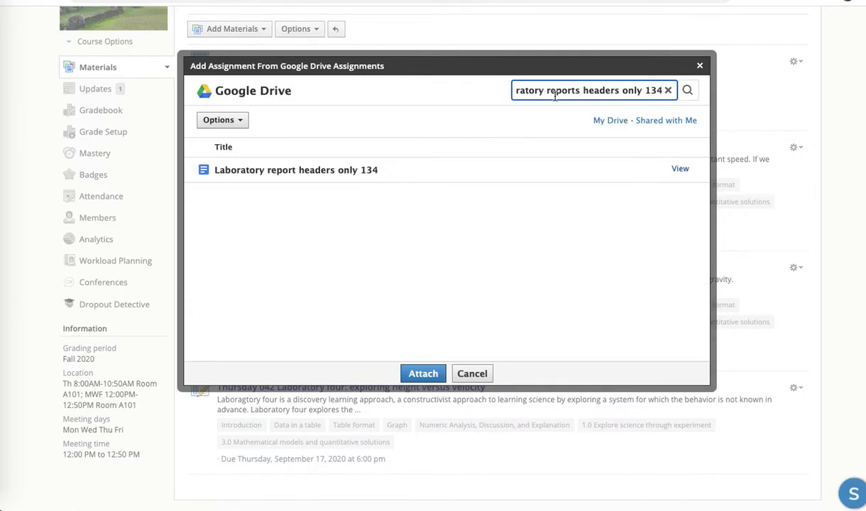
left_click(352, 171)
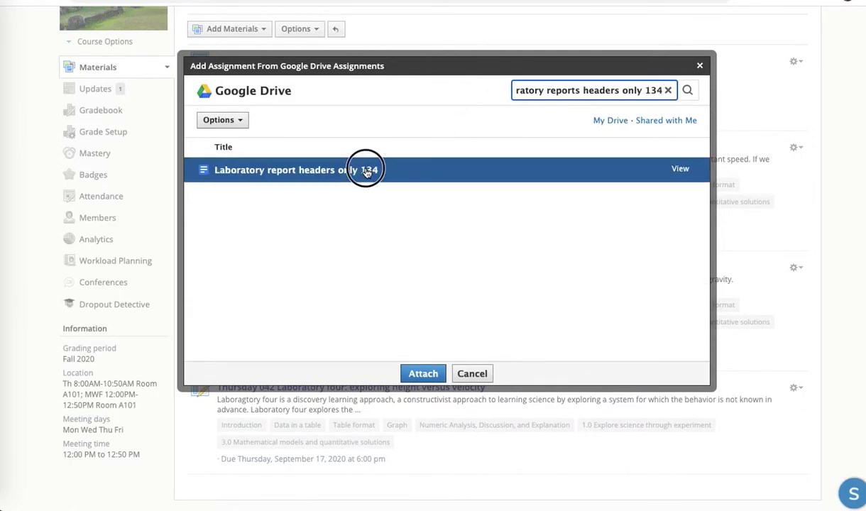
left_click(423, 378)
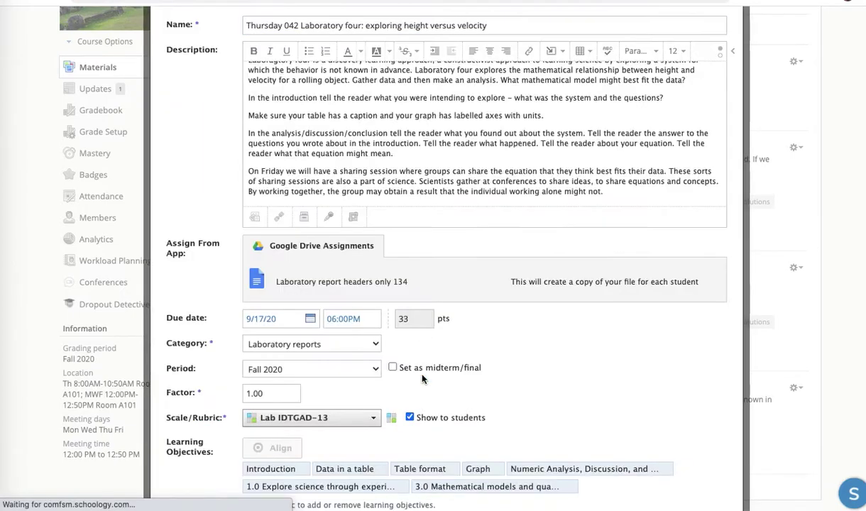
- Review the Edit Assignment form and save Laboratory four's changes
scroll(441, 341, "up", 1)
scroll(497, 217, "up", 1)
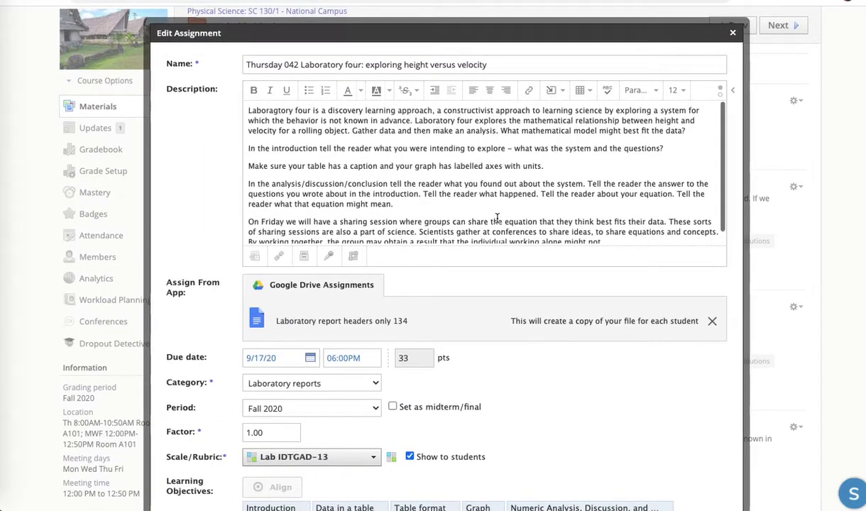
scroll(497, 218, "up", 1)
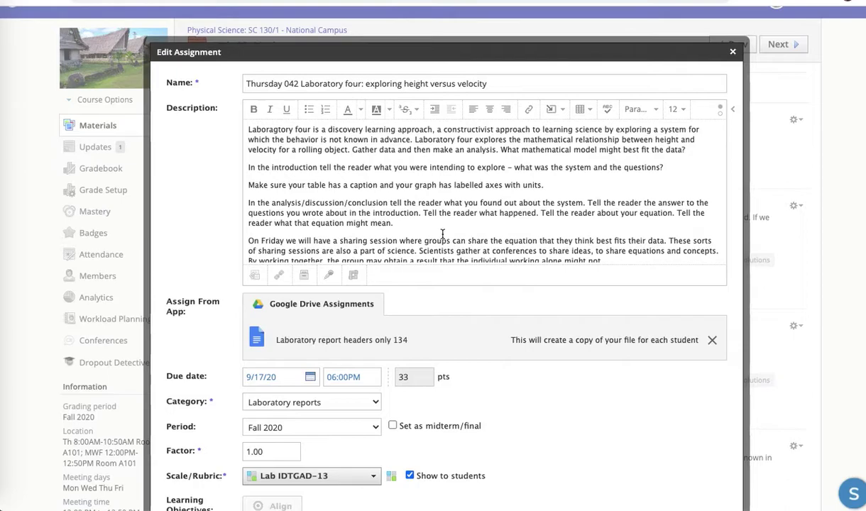
scroll(436, 224, "down", 1)
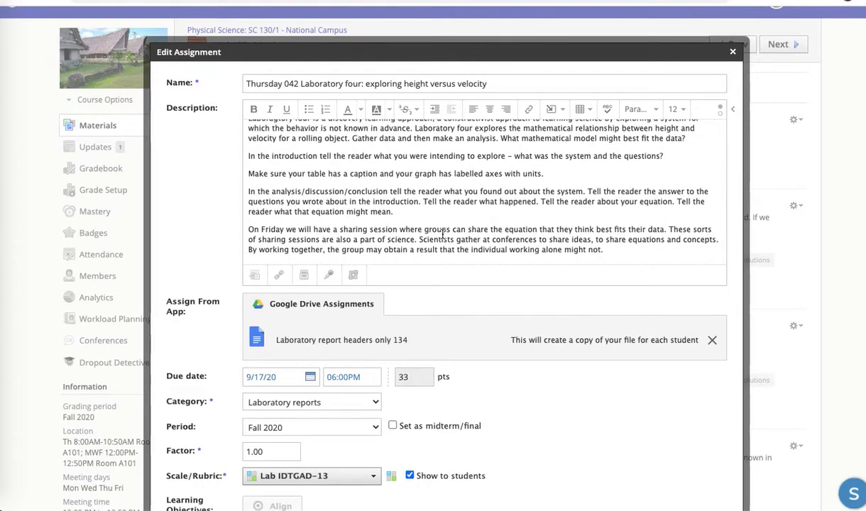
scroll(442, 235, "up", 1)
scroll(442, 235, "down", 1)
scroll(437, 224, "down", 2)
scroll(398, 269, "down", 3)
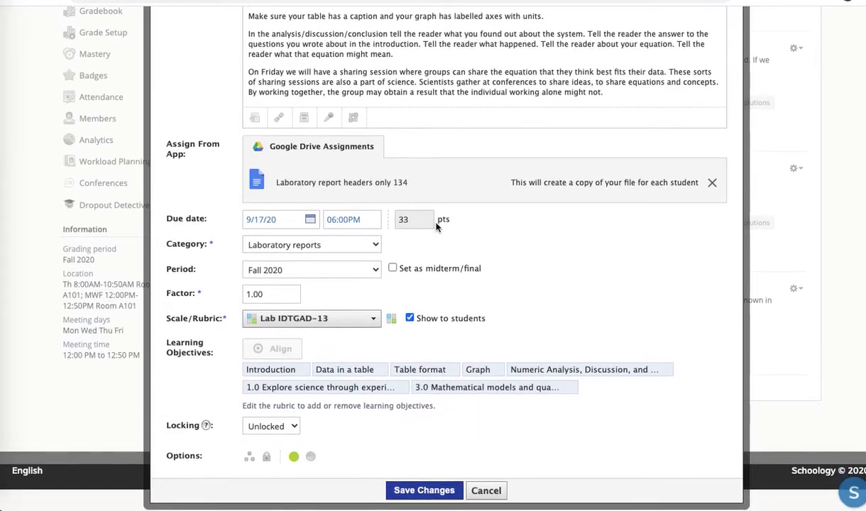
left_click(424, 495)
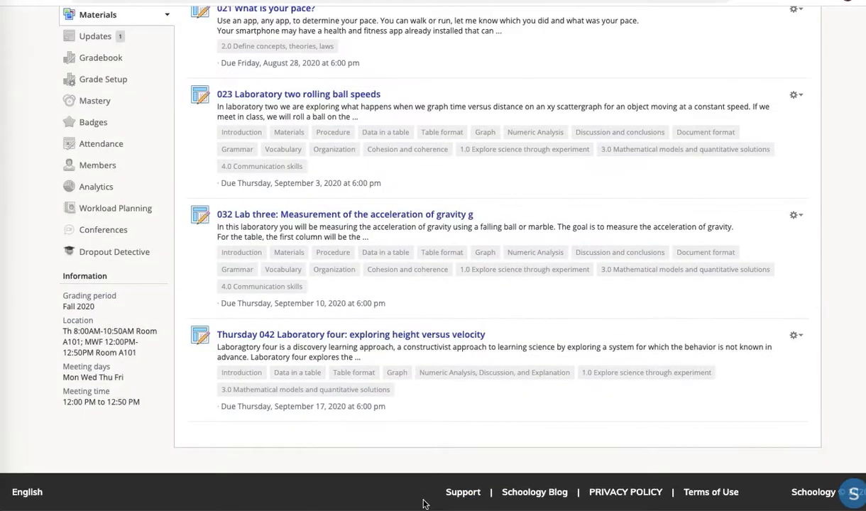
left_click(795, 335)
left_click(748, 404)
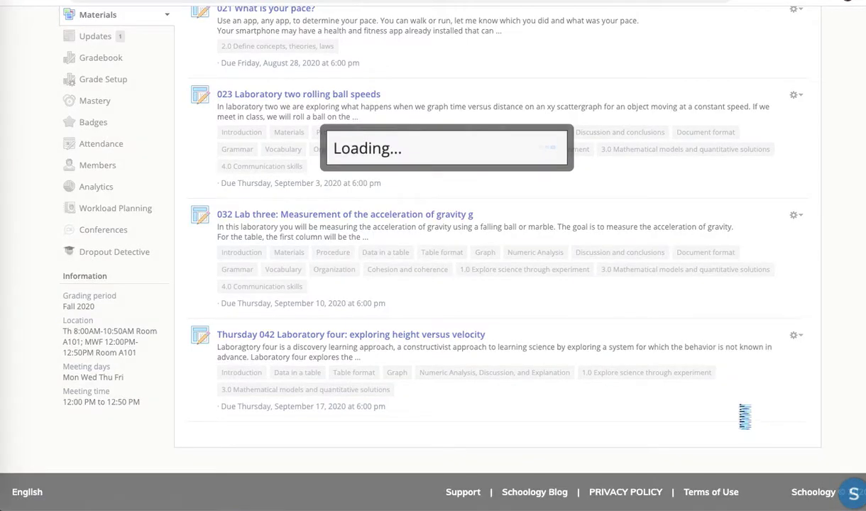
left_click(267, 158)
left_click(380, 183)
left_click(407, 206)
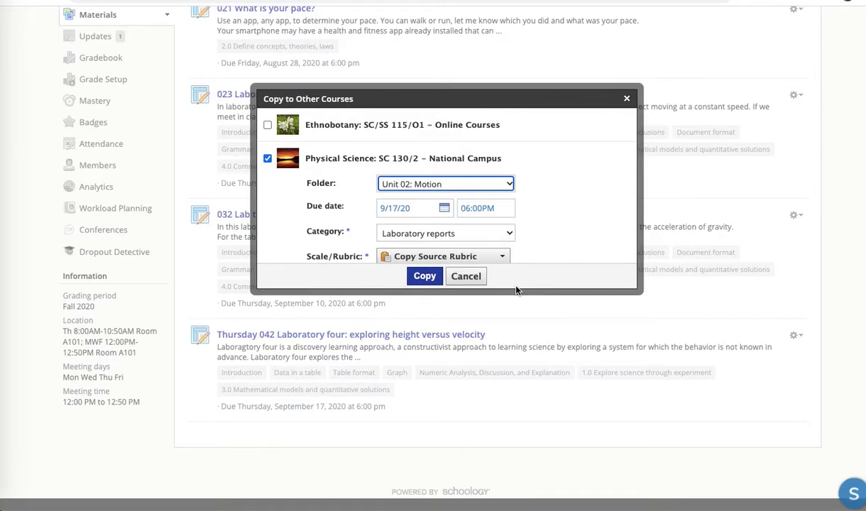
left_click(465, 276)
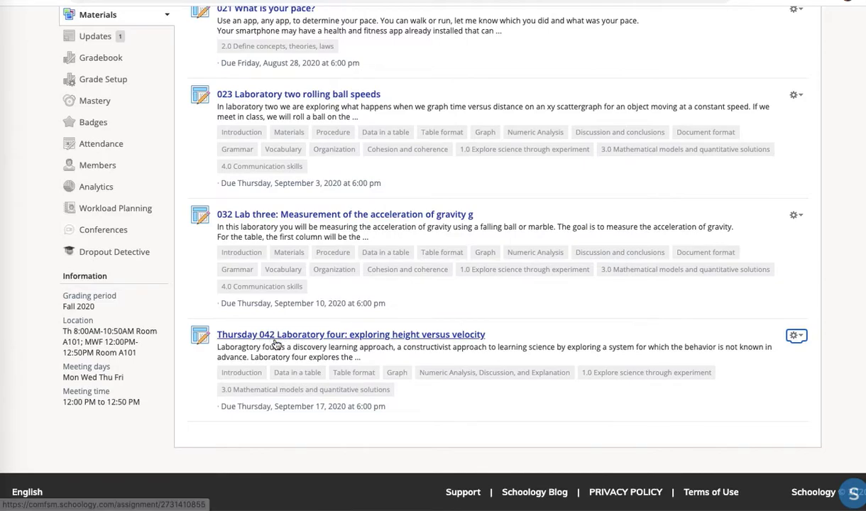
scroll(276, 340, "up", 1)
scroll(276, 344, "up", 3)
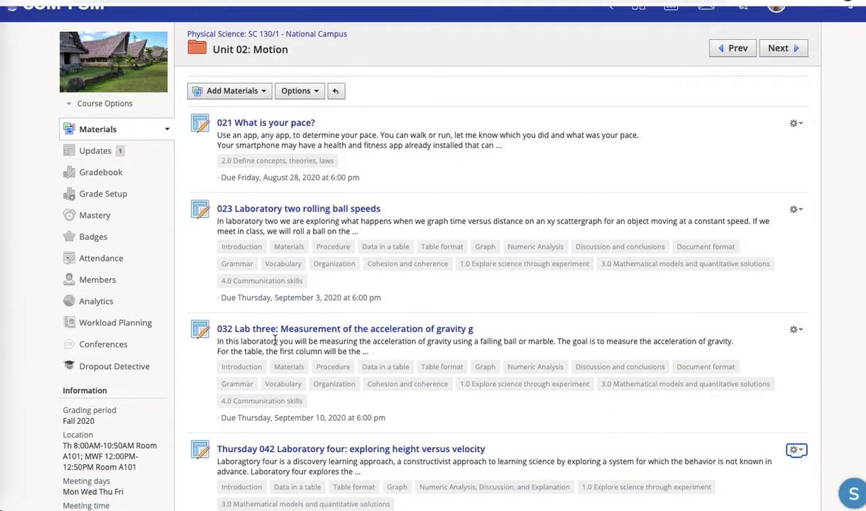
scroll(275, 341, "down", 4)
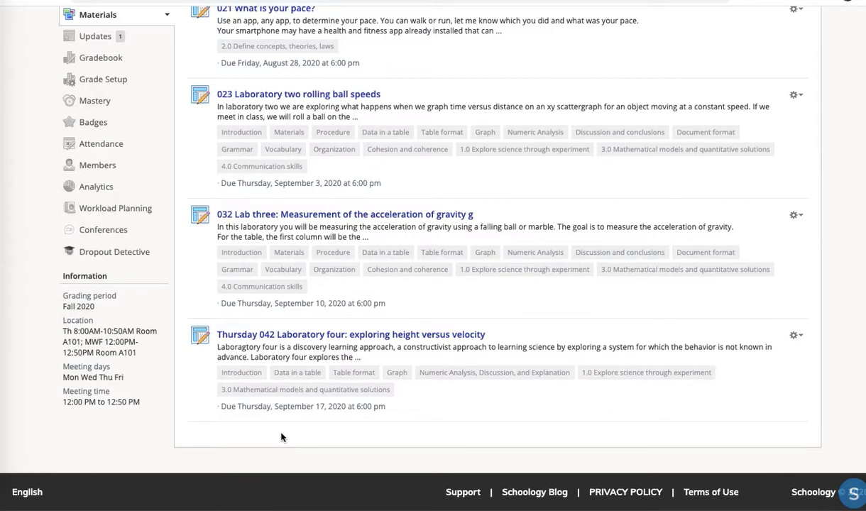
scroll(281, 437, "up", 3)
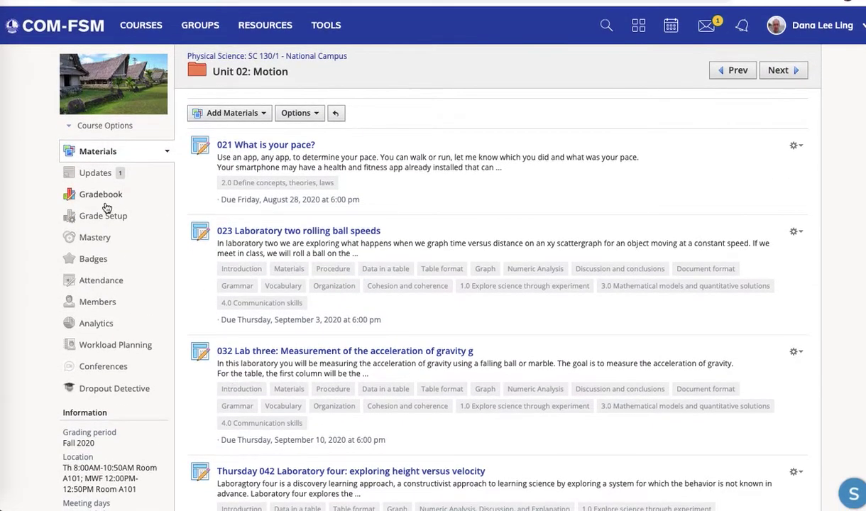
- Revisit the archived Spring 2020 SC 130/1 course and its 01 Density and motion folder
left_click(150, 40)
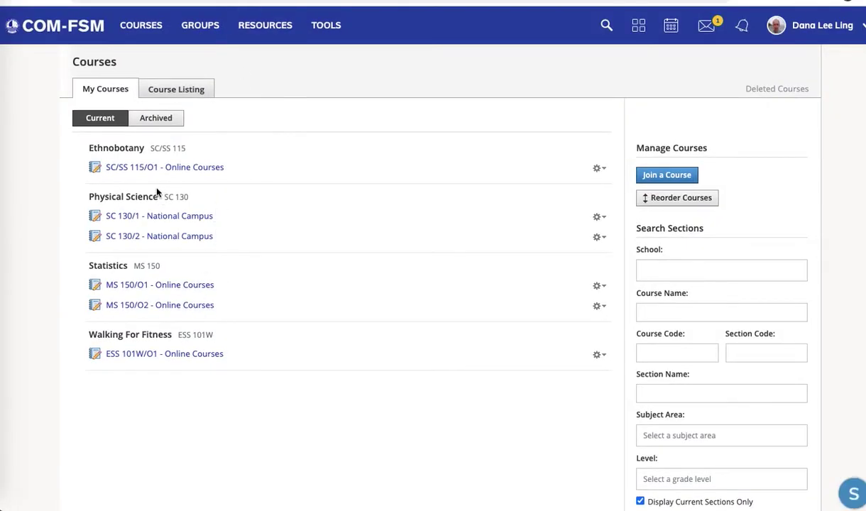
left_click(157, 122)
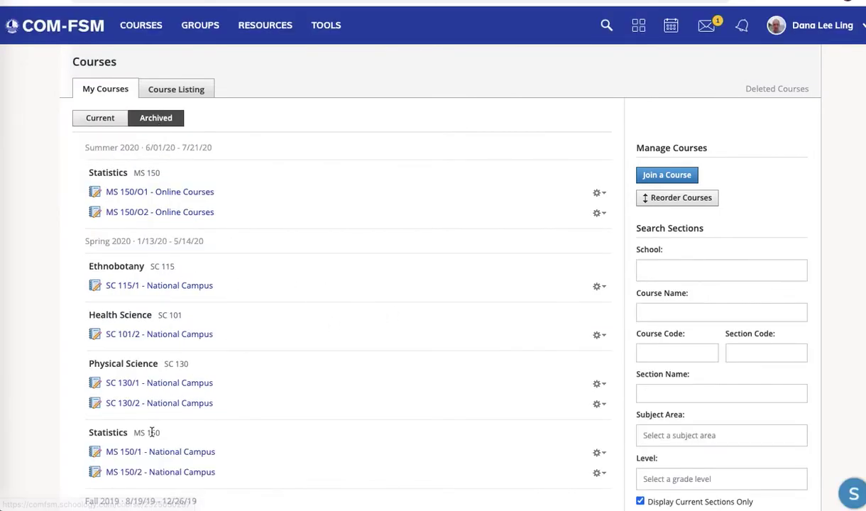
left_click(187, 388)
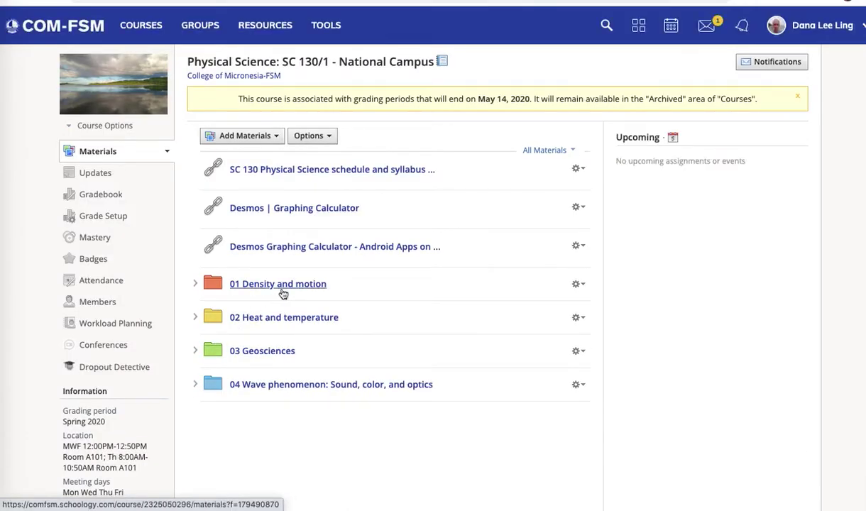
left_click(283, 292)
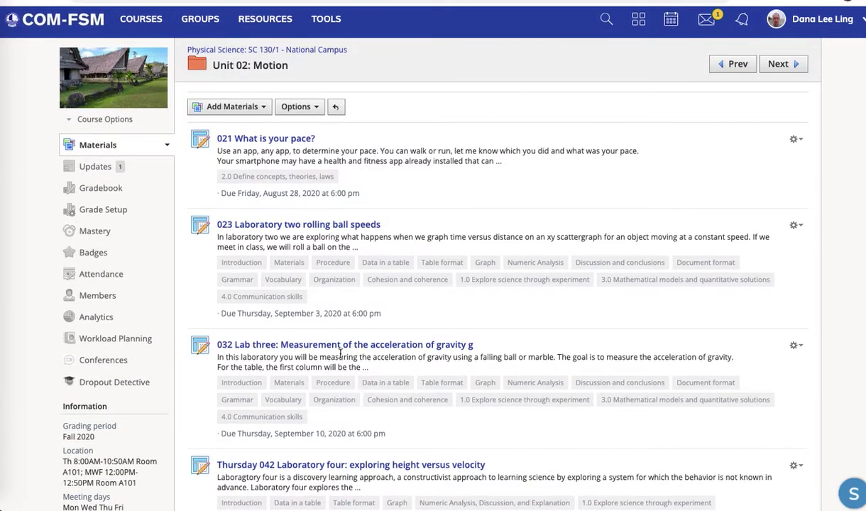
- Scroll the Unit 02: Motion list to check Laboratory four due September 17
scroll(272, 257, "down", 3)
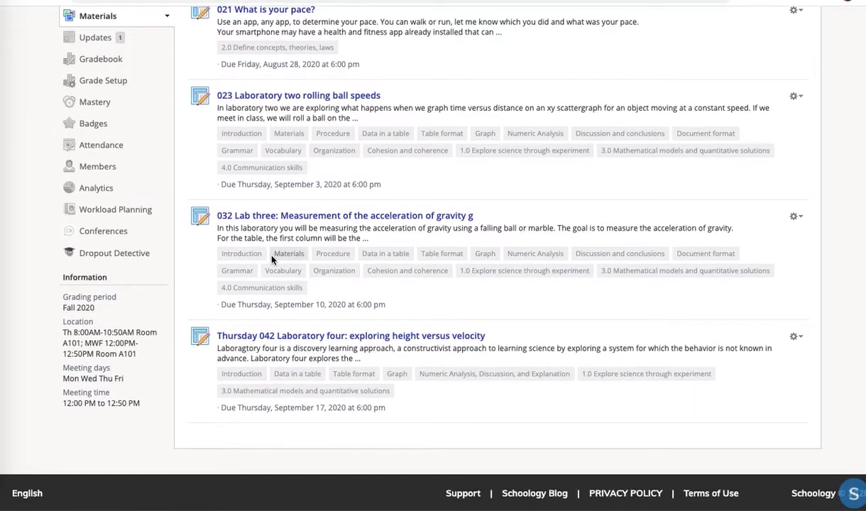
scroll(193, 302, "up", 3)
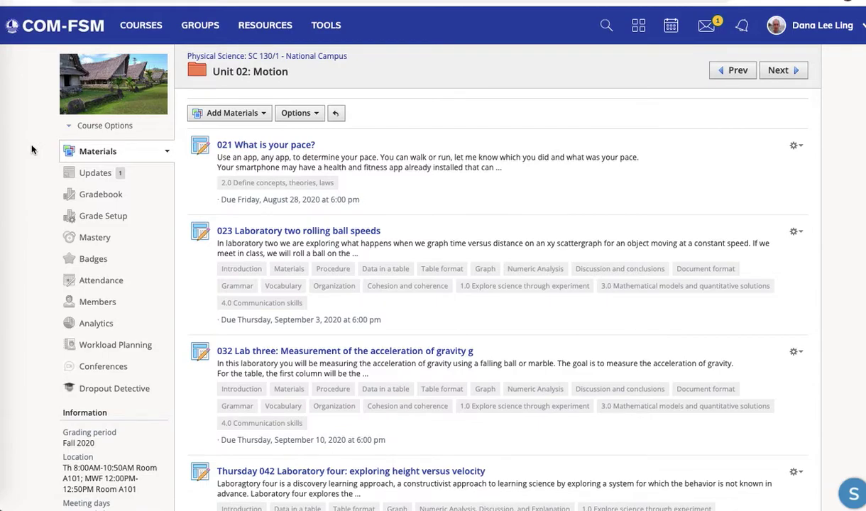
scroll(65, 256, "down", 3)
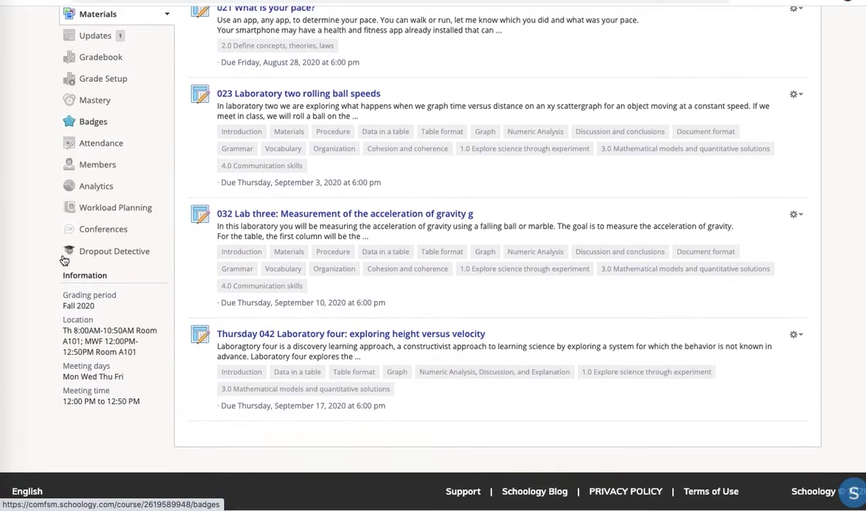